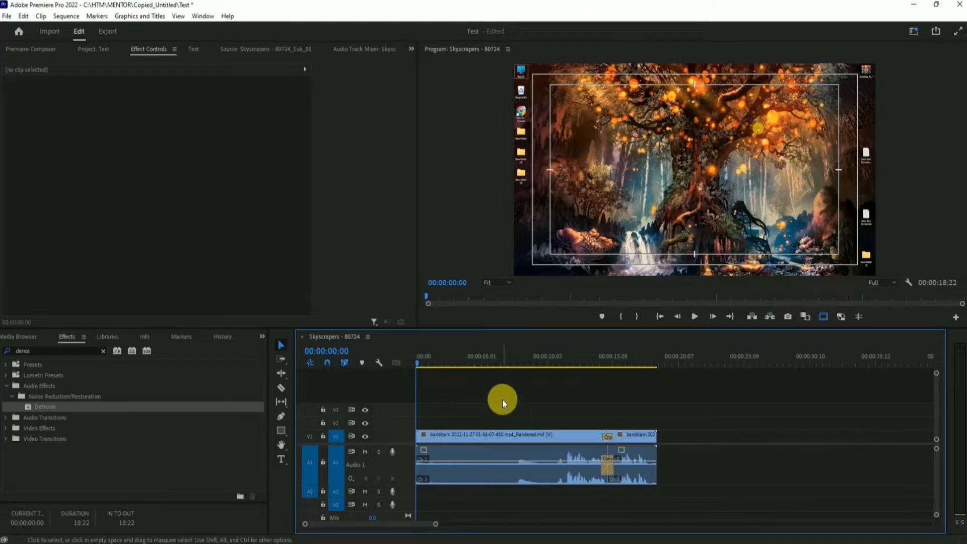
# - Play the sequence from the beginning to listen for background noise, then return the playhead to the start
pyautogui.click(701, 325)
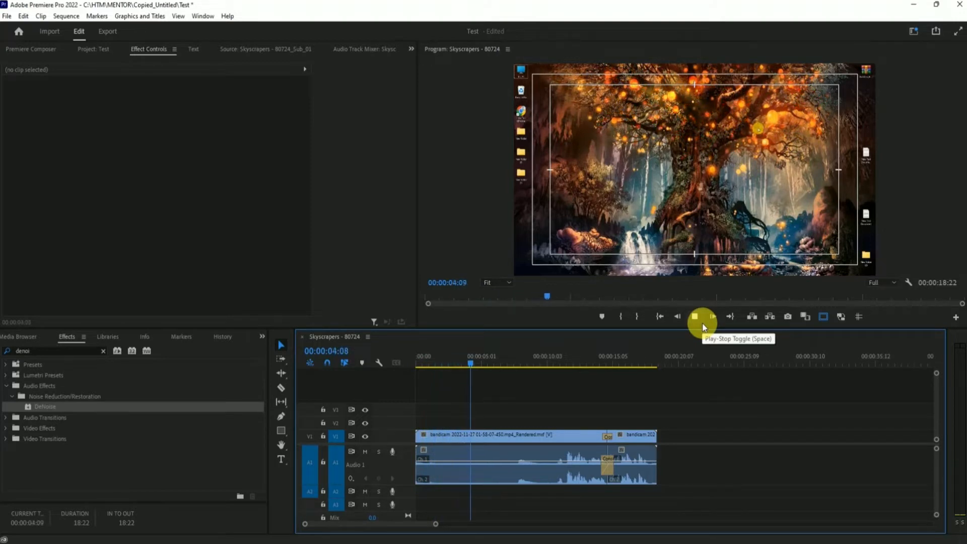
pyautogui.click(442, 364)
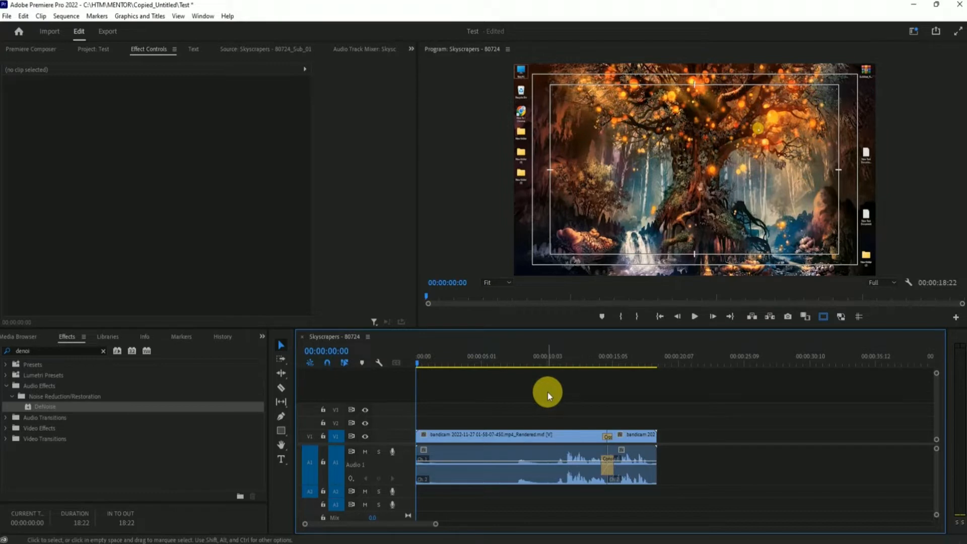
pyautogui.press('space')
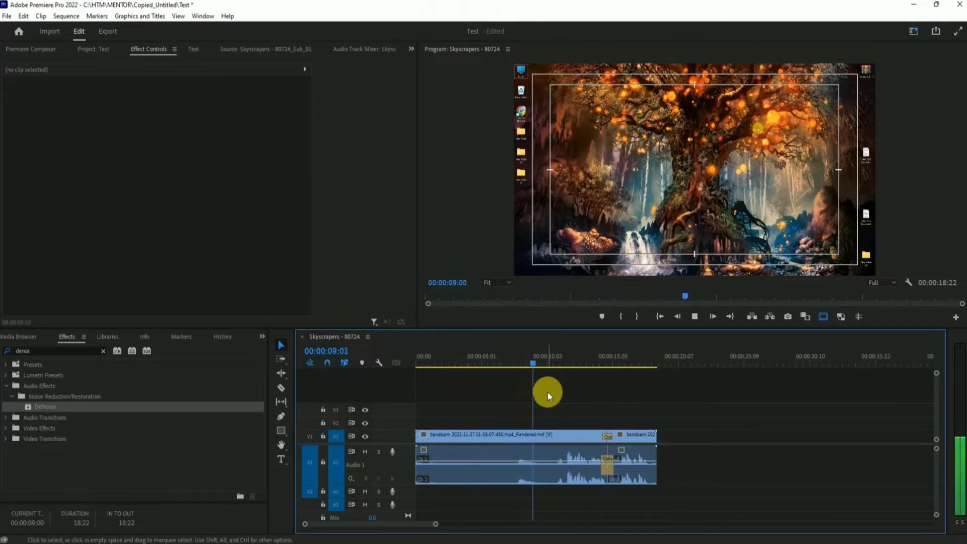
pyautogui.press('space')
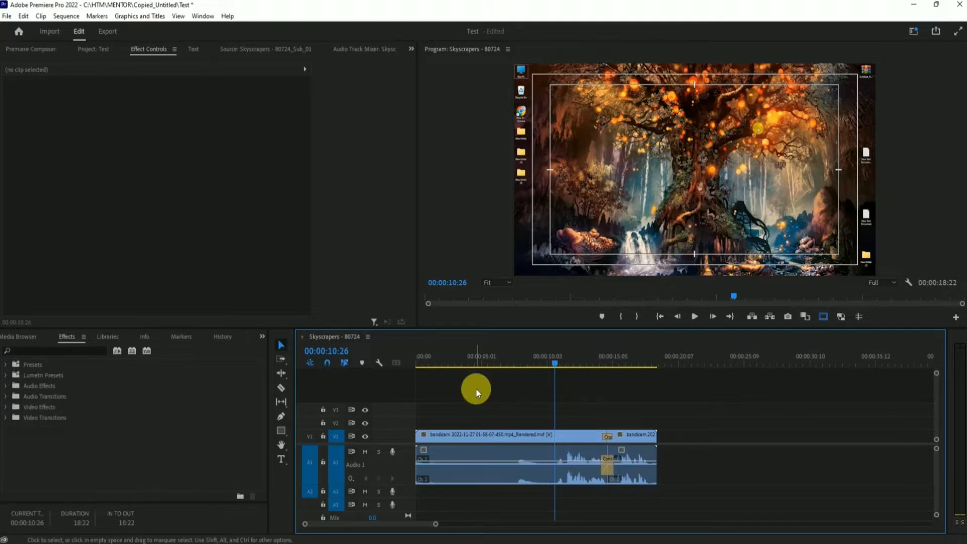
pyautogui.press('Home')
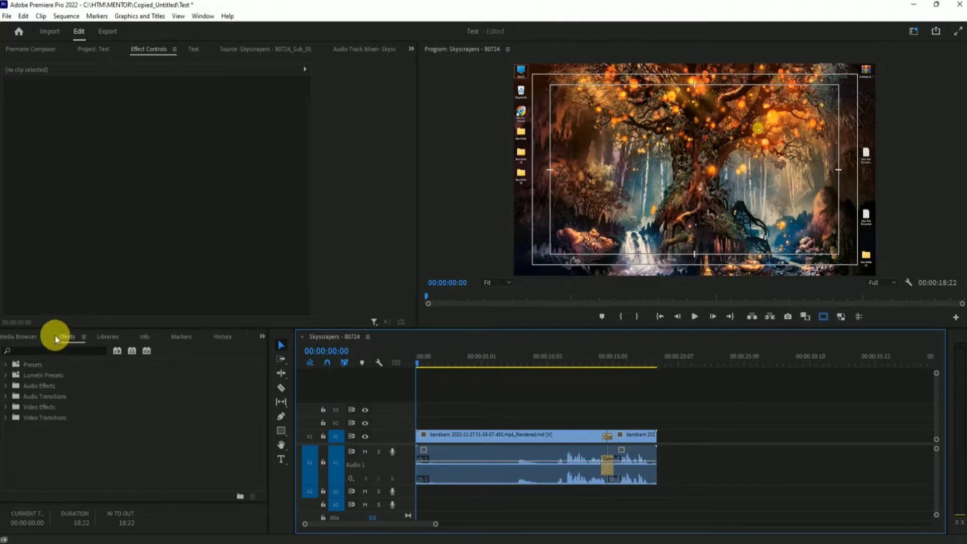
# - Search the effects for "den" and apply the DeNoise audio effect to both clips on track A1
pyautogui.click(63, 351)
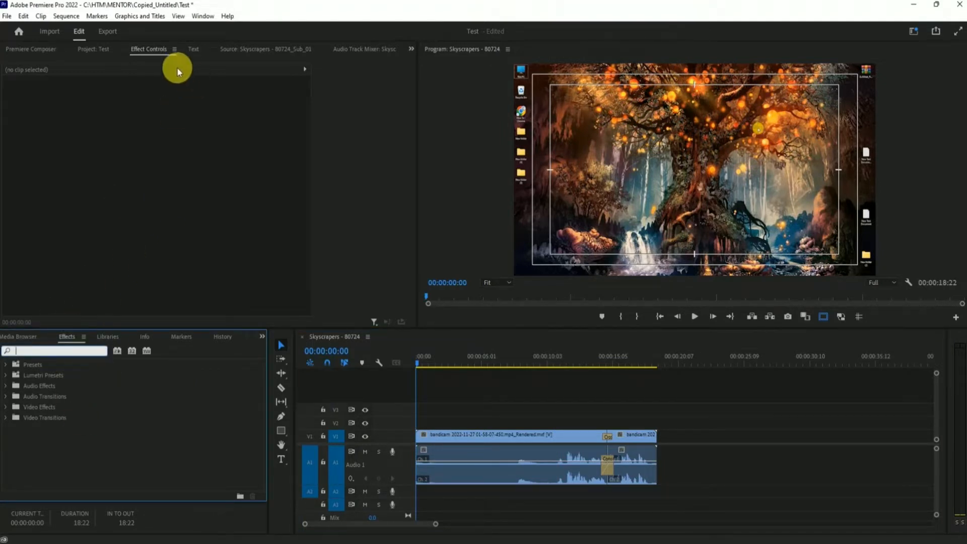
pyautogui.click(202, 15)
pyautogui.moveTo(227, 16)
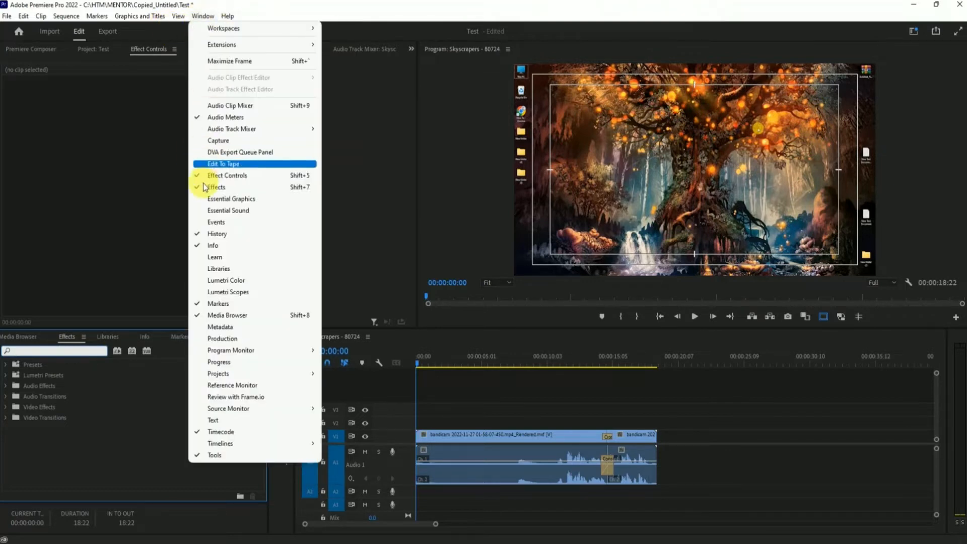
pyautogui.click(44, 341)
pyautogui.write('d')
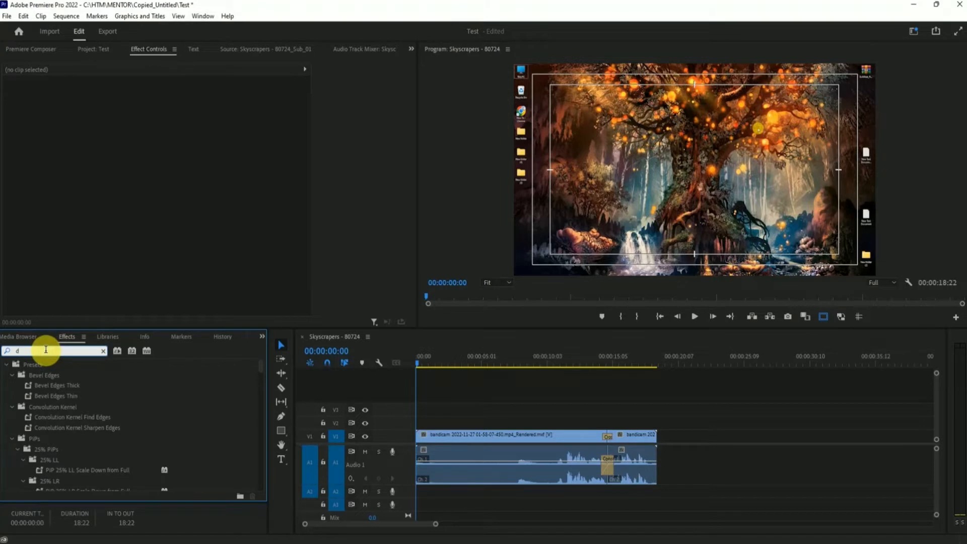
pyautogui.write('en')
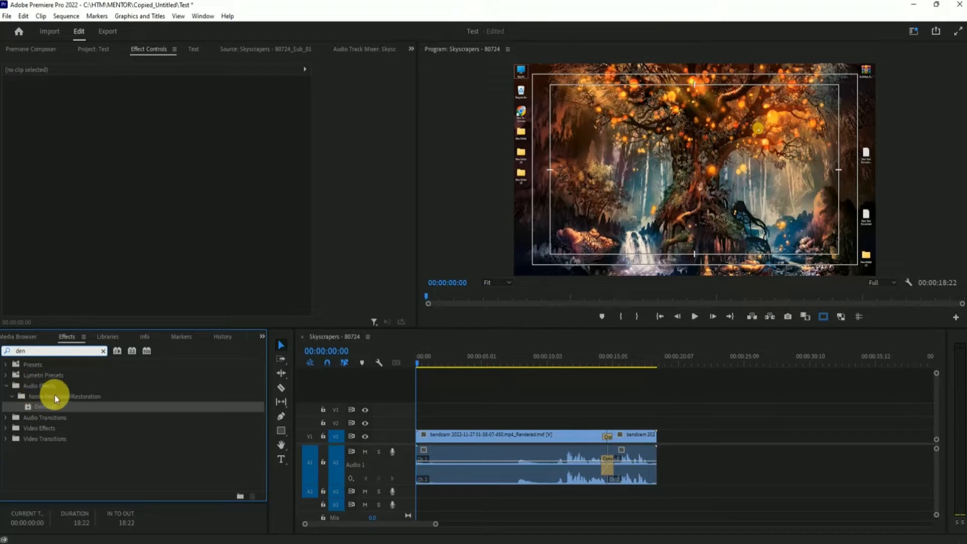
pyautogui.click(29, 407)
pyautogui.moveTo(29, 407); pyautogui.dragTo(514, 451)
# - Play the sequence from the start to listen to the audio with DeNoise applied
pyautogui.click(374, 356)
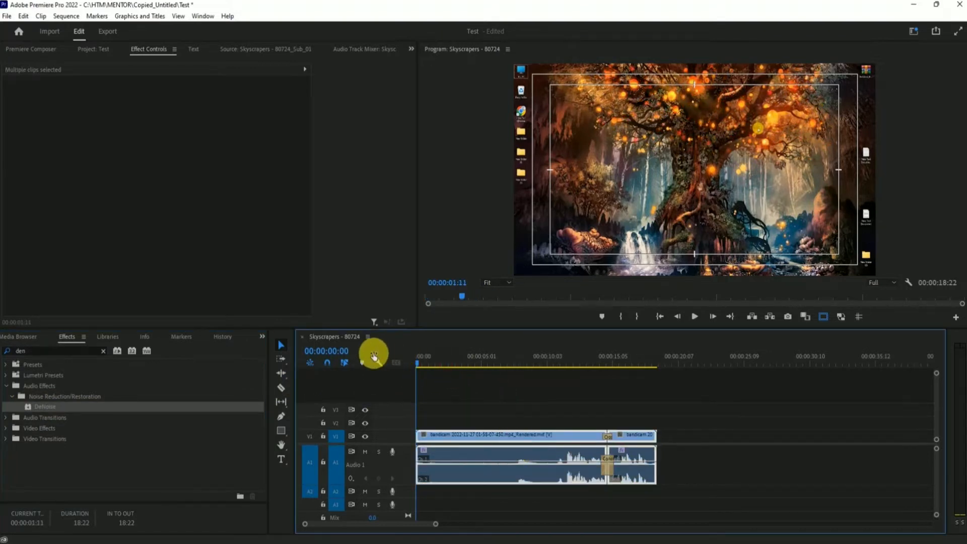
pyautogui.moveTo(374, 356); pyautogui.dragTo(371, 355)
pyautogui.moveTo(430, 364); pyautogui.dragTo(381, 364)
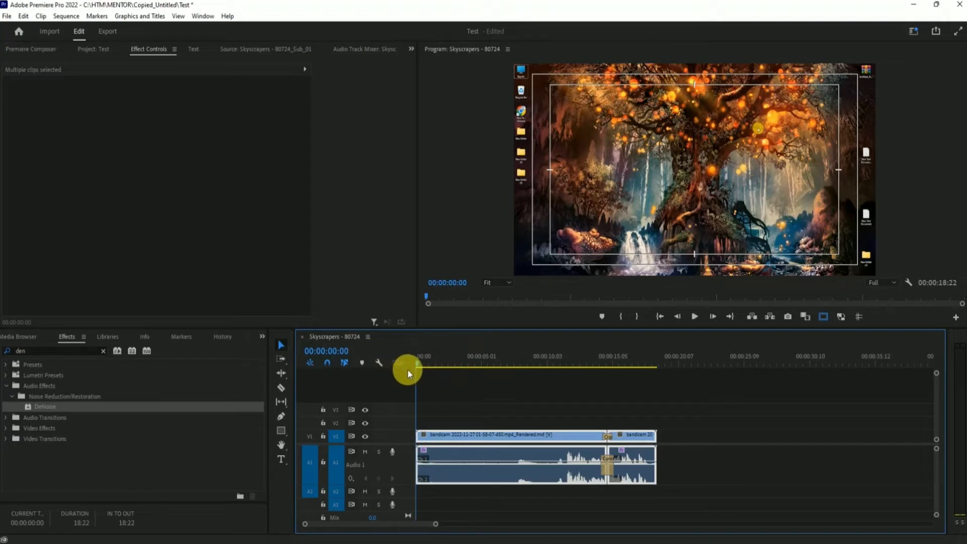
pyautogui.click(464, 375)
pyautogui.press('space')
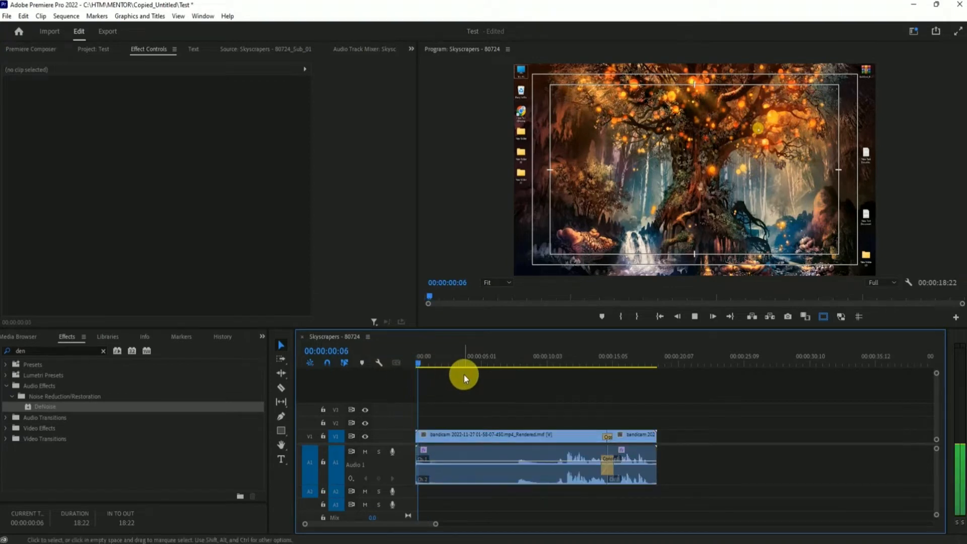
# - Compare the first clip's audio with DeNoise switched off and back on during playback, and return the playhead to the start
pyautogui.click(478, 453)
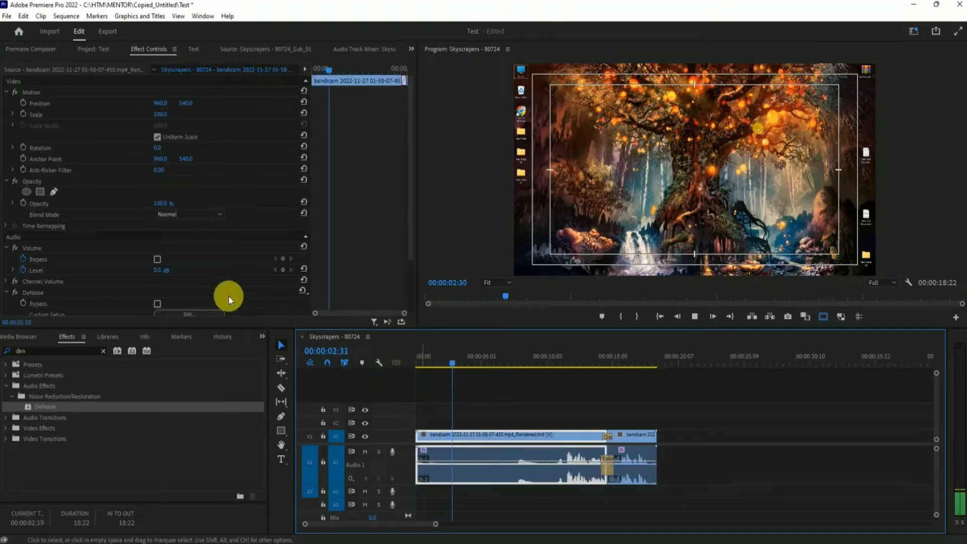
pyautogui.scroll(-2, 102, 271)
pyautogui.click(13, 251)
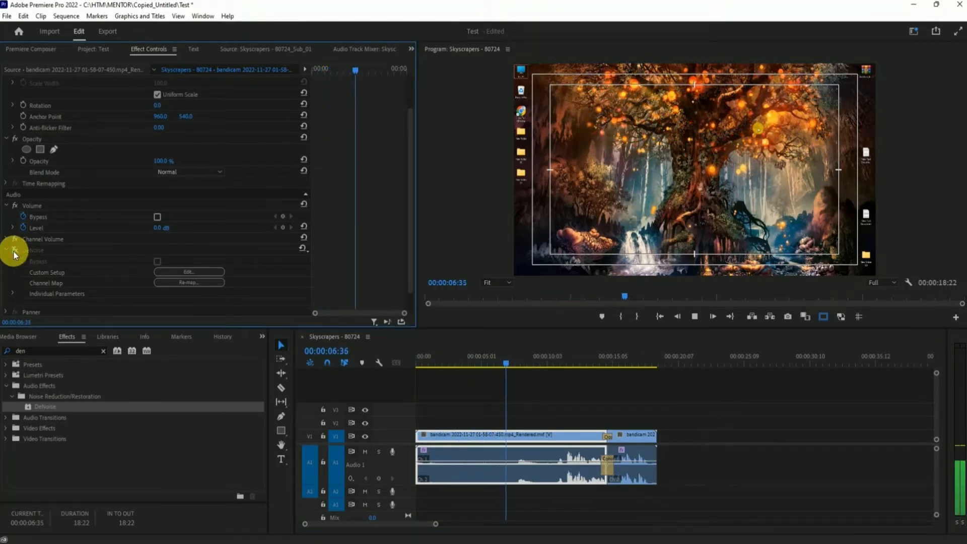
pyautogui.moveTo(437, 363); pyautogui.dragTo(326, 364)
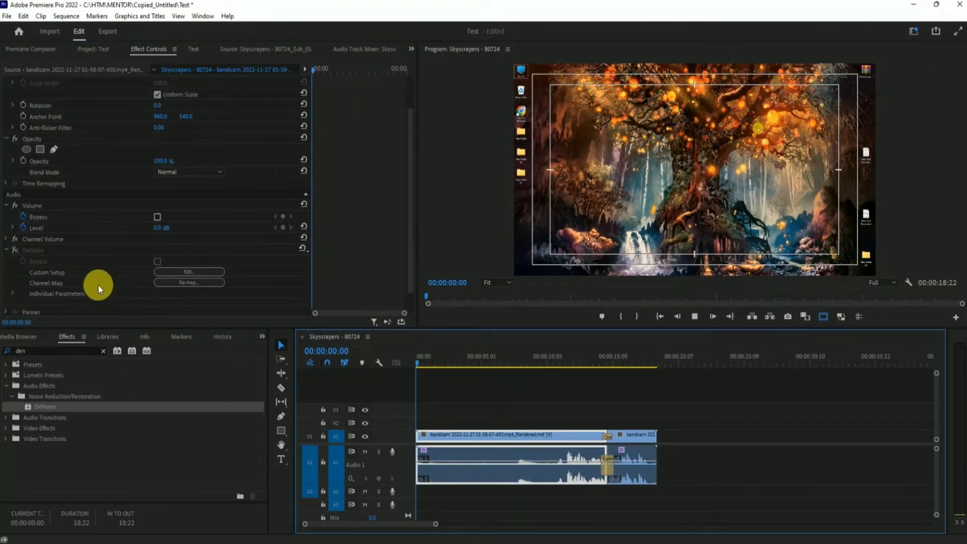
pyautogui.press('space')
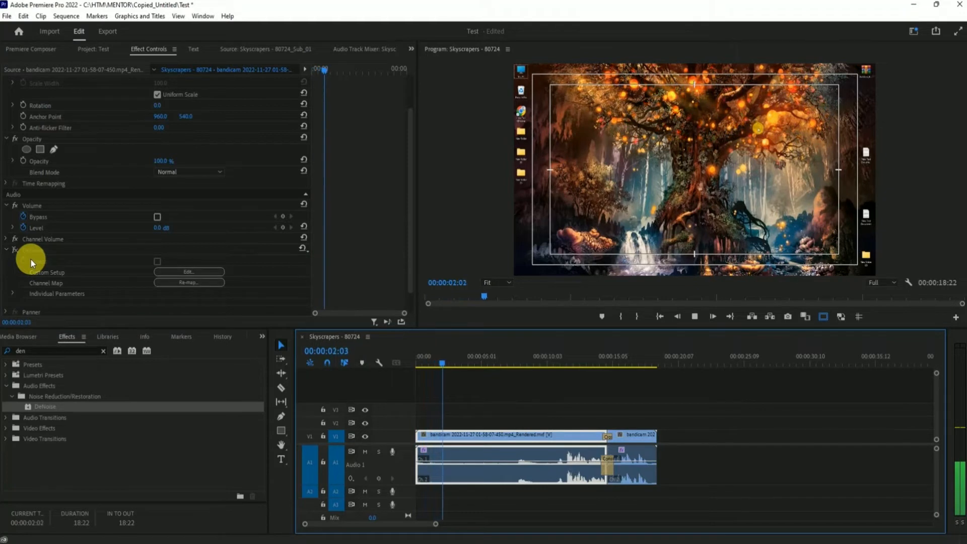
pyautogui.click(17, 249)
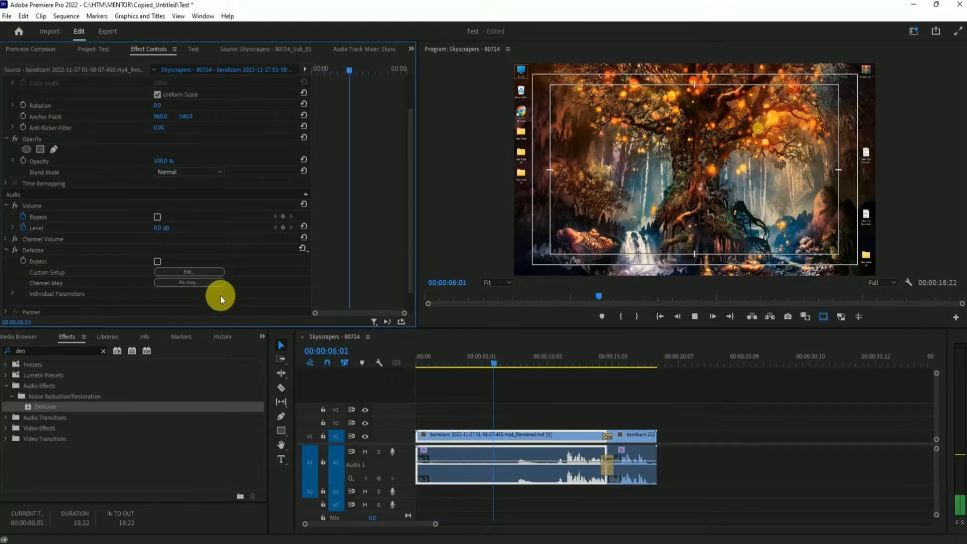
pyautogui.press('space')
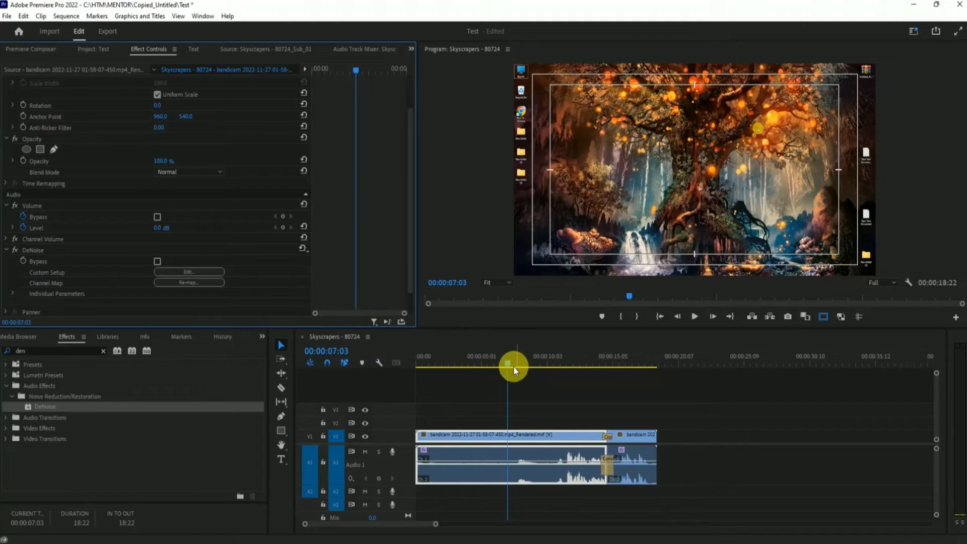
pyautogui.press('Home')
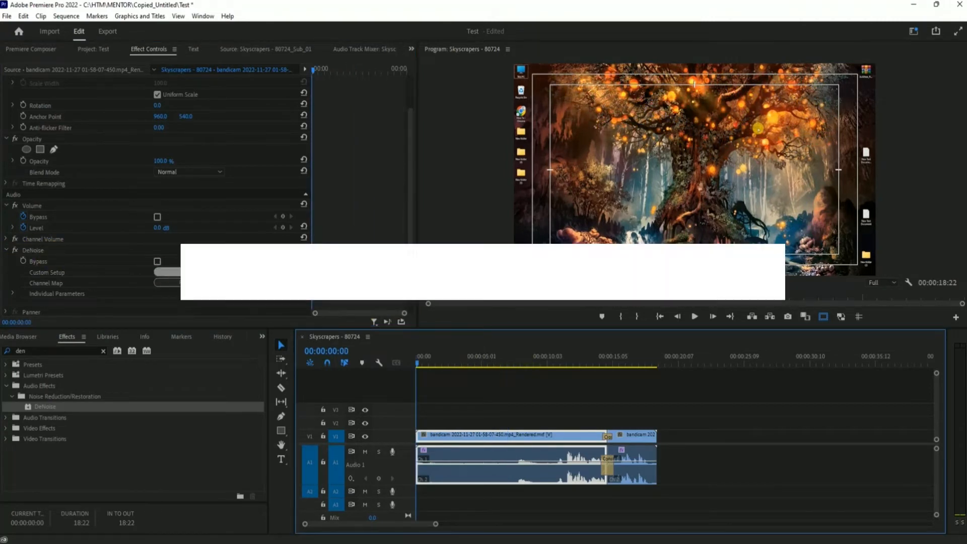
pyautogui.click(200, 272)
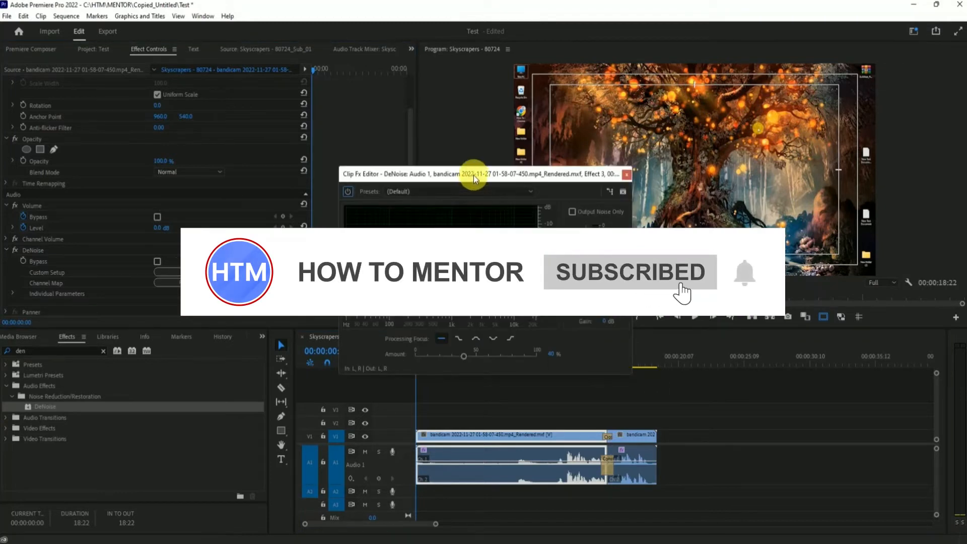
pyautogui.moveTo(479, 172); pyautogui.dragTo(402, 121)
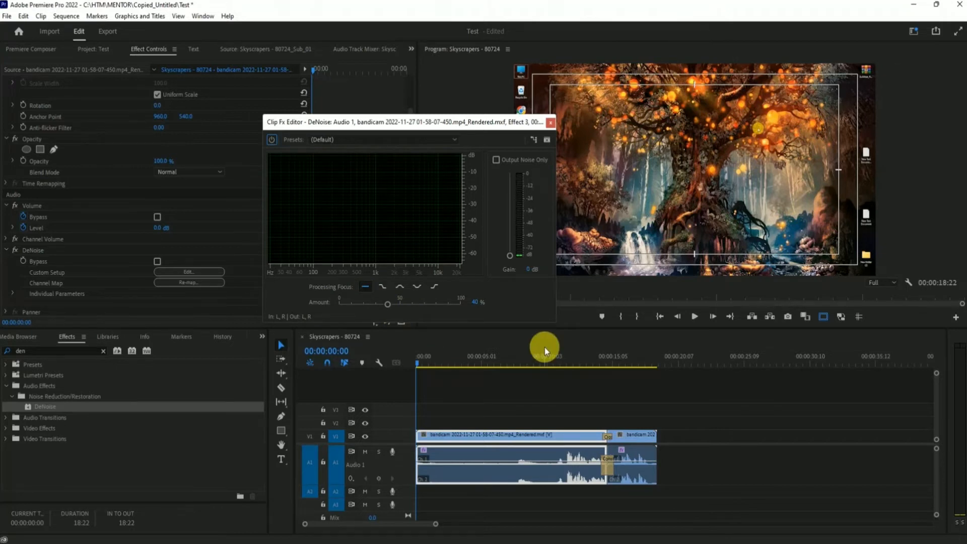
pyautogui.click(414, 346)
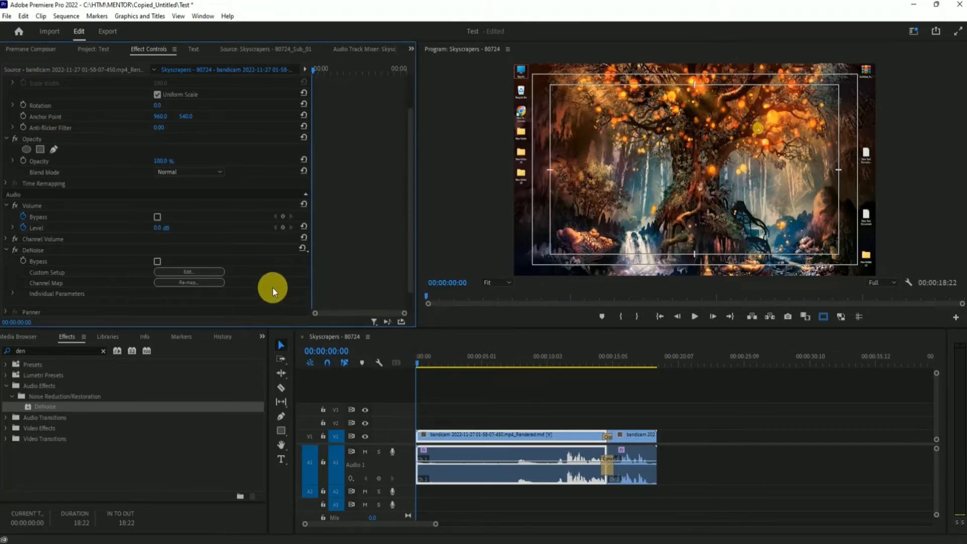
# - Open the custom setup editor of the first clip's DeNoise effect and start playback from the beginning
pyautogui.click(201, 273)
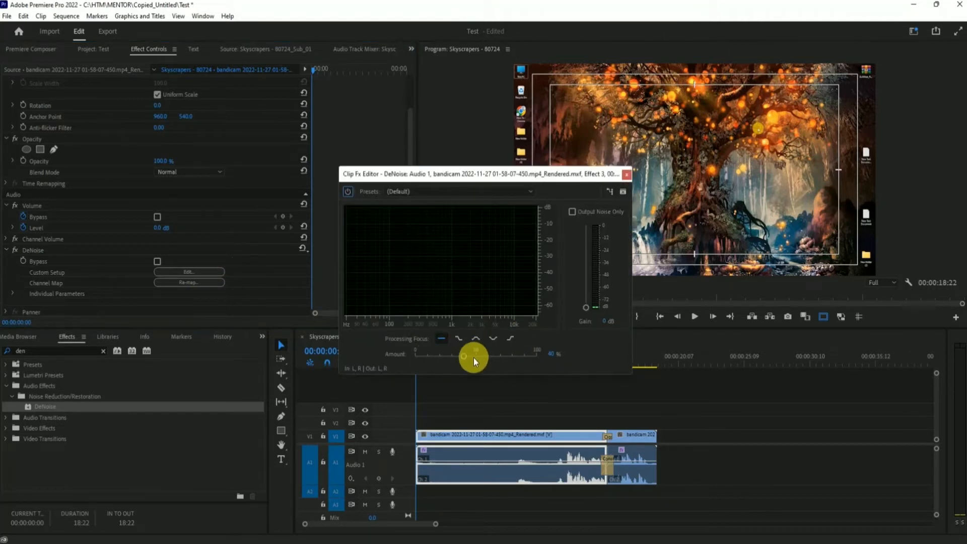
pyautogui.moveTo(440, 174); pyautogui.dragTo(341, 108)
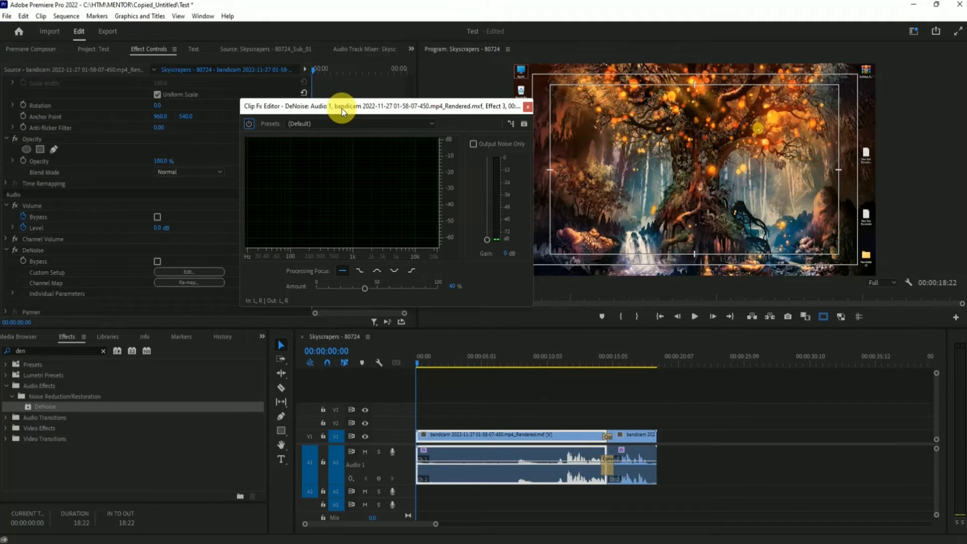
pyautogui.click(694, 318)
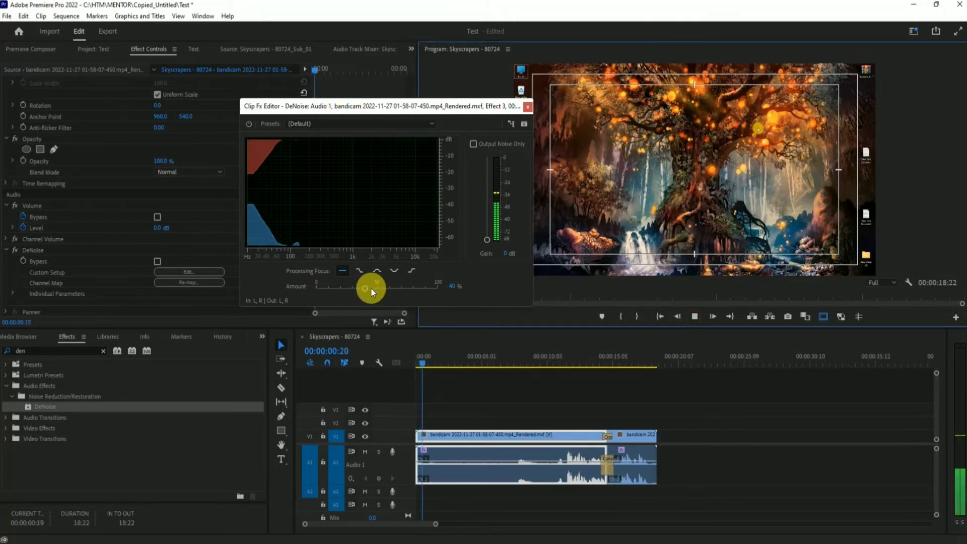
# - Lower the DeNoise Amount to 0% and replay the sequence from the start
pyautogui.moveTo(367, 290); pyautogui.dragTo(240, 283)
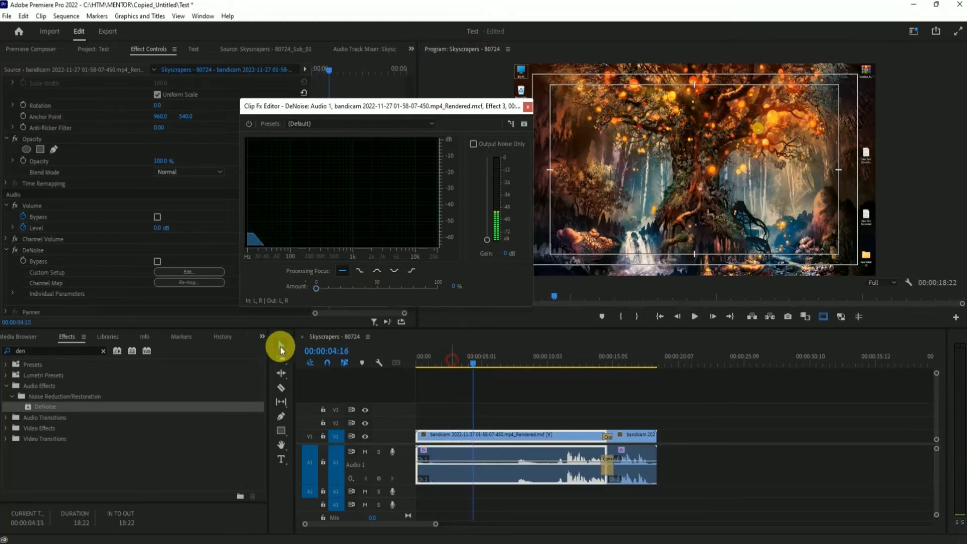
pyautogui.click(417, 358)
pyautogui.click(694, 318)
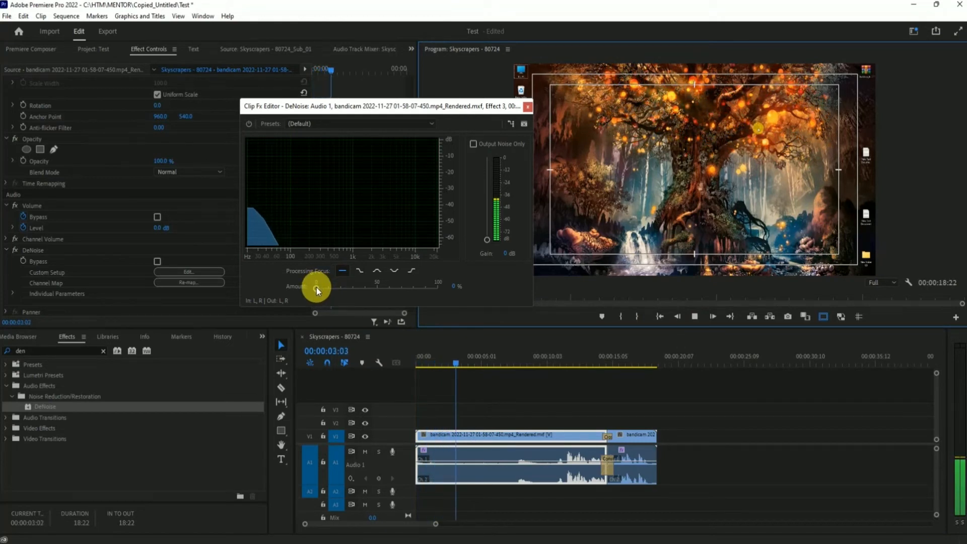
# - Raise the DeNoise Amount to 100% and listen to both the quiet opening and the louder section near 11 seconds
pyautogui.moveTo(316, 288); pyautogui.dragTo(537, 287)
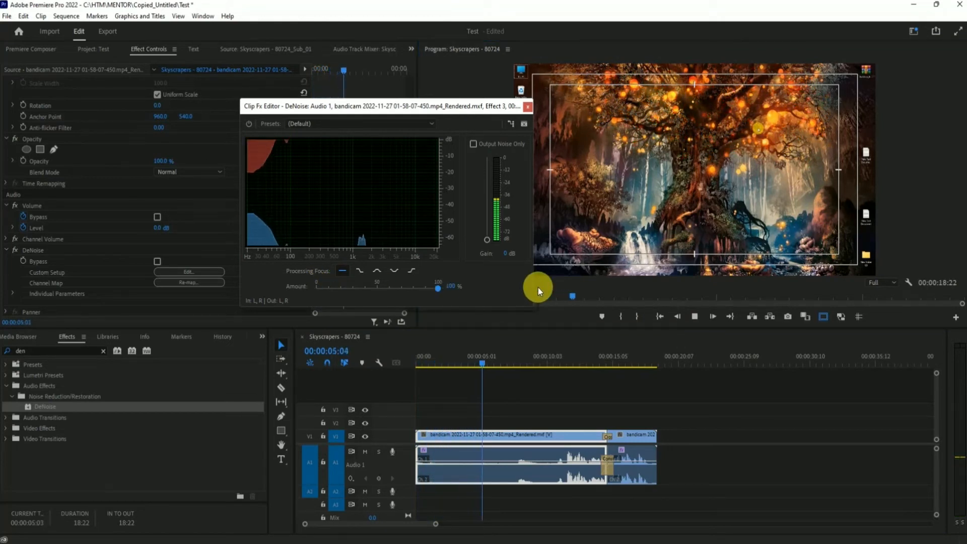
pyautogui.press('space')
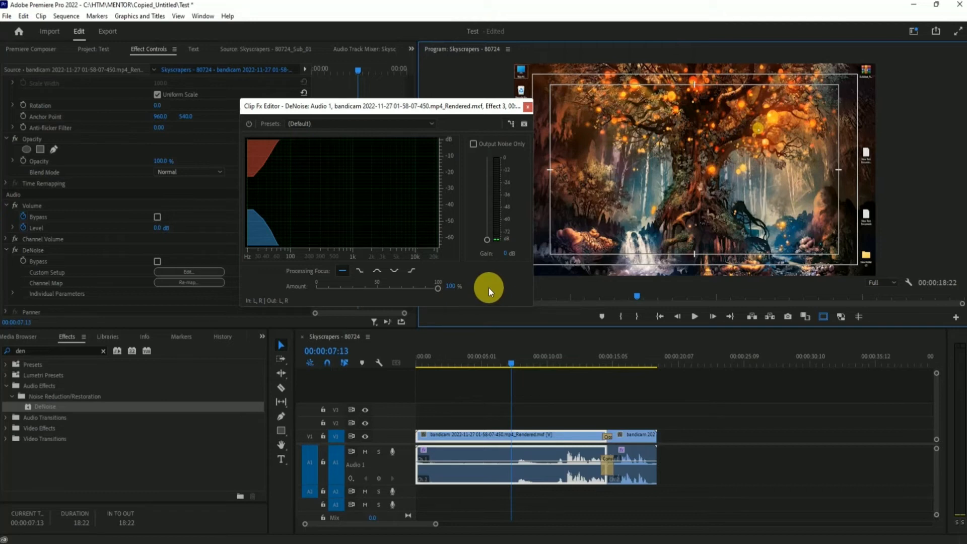
pyautogui.click(699, 317)
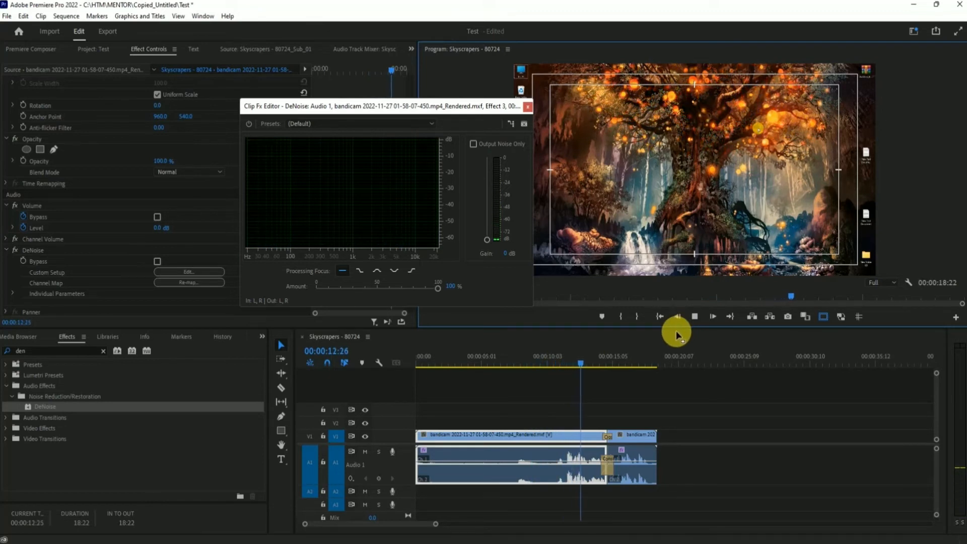
pyautogui.click(558, 362)
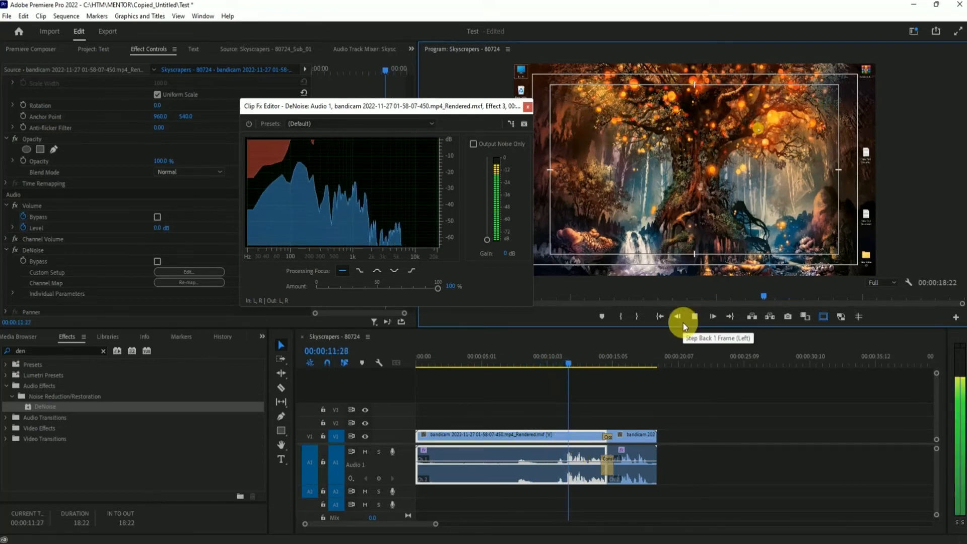
pyautogui.press('space')
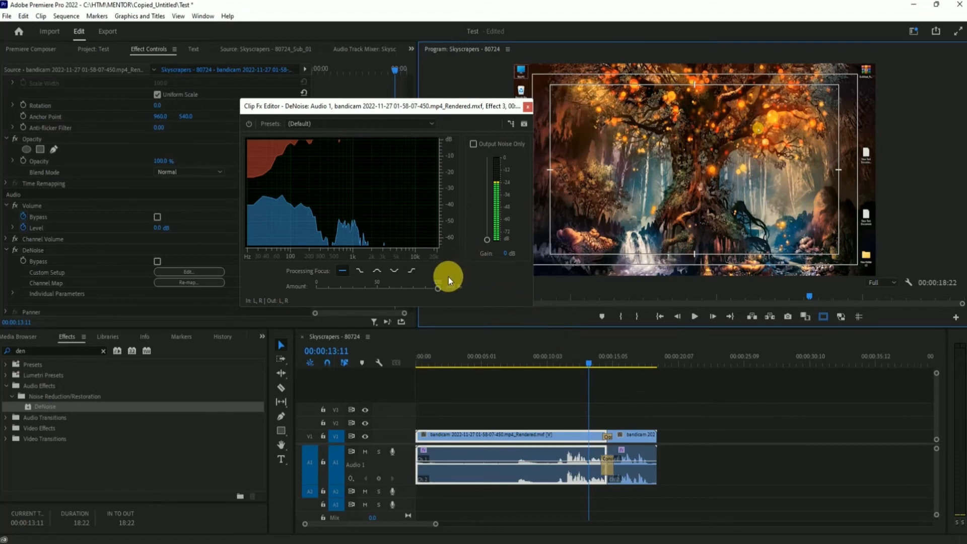
# - Set the DeNoise Amount to 60% and replay the audio from 00:00:10:26
pyautogui.moveTo(437, 289); pyautogui.dragTo(398, 289)
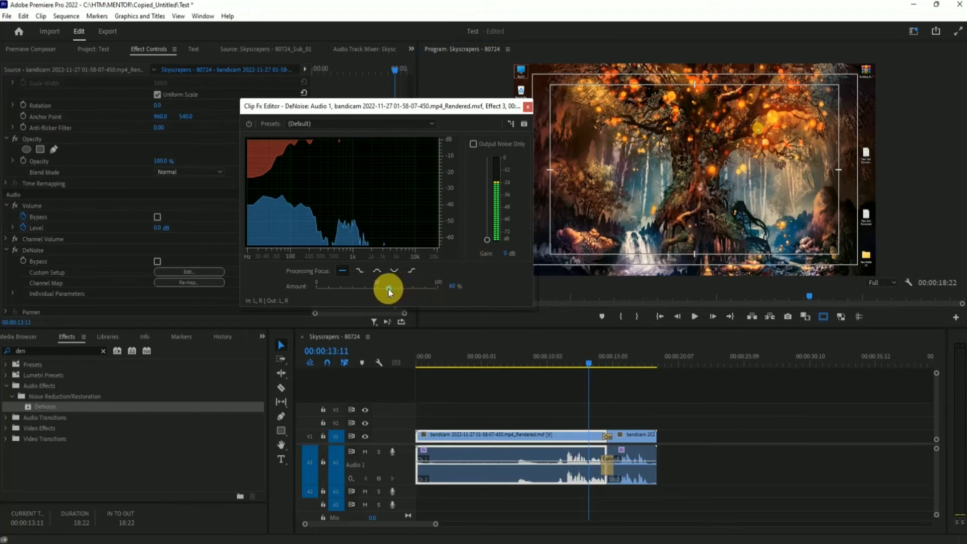
pyautogui.click(555, 364)
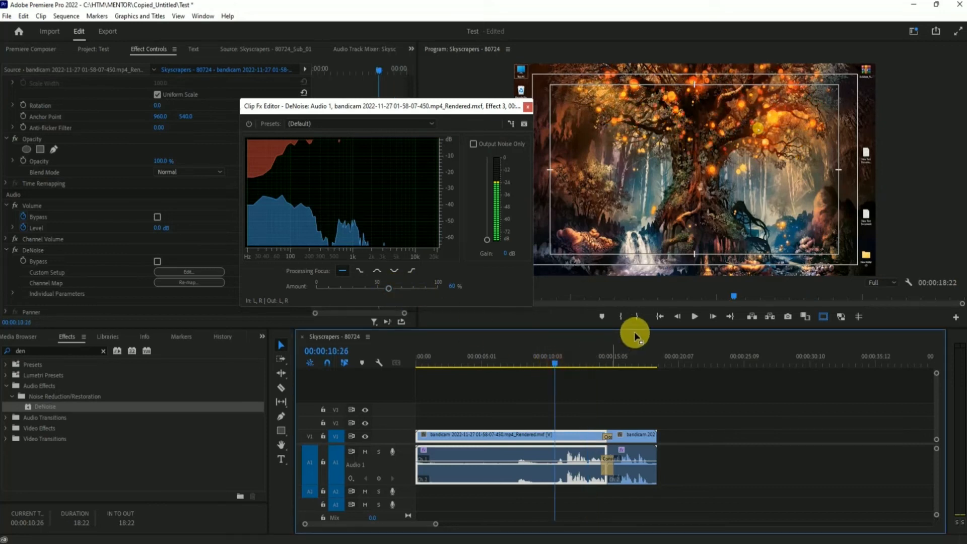
pyautogui.click(694, 313)
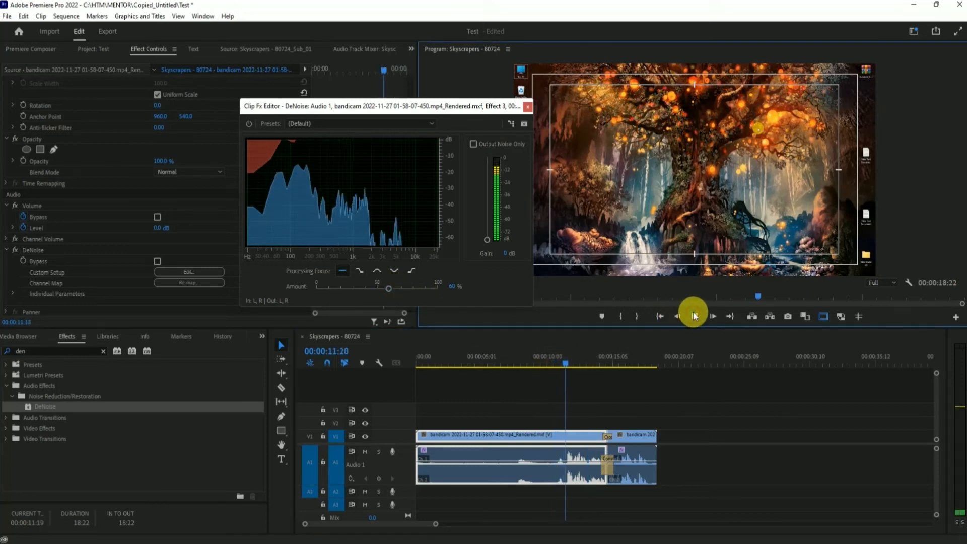
# - Listen to the denoised audio from 00:00:00:33 and from 00:00:11:00 to compare the quiet opening with the louder section, and stop playback
pyautogui.click(693, 313)
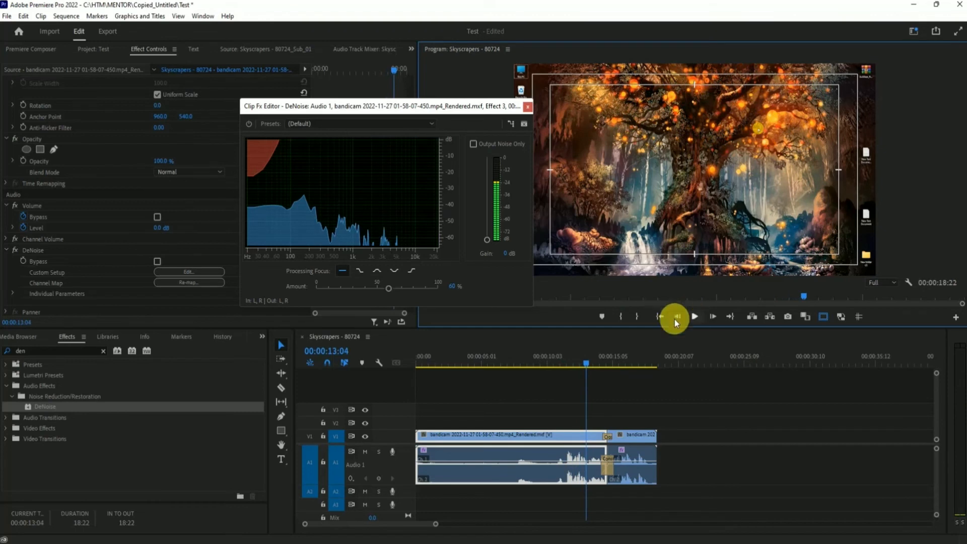
pyautogui.click(427, 356)
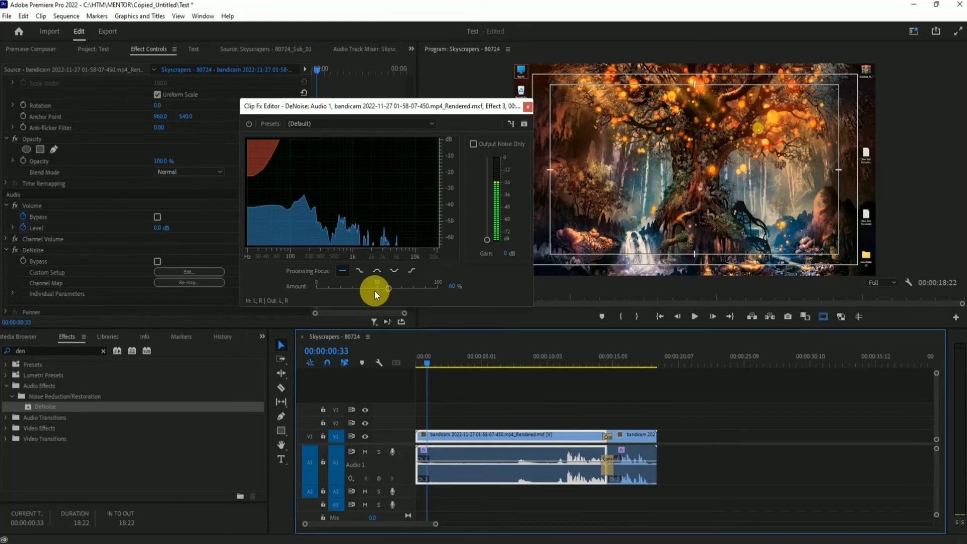
pyautogui.click(692, 315)
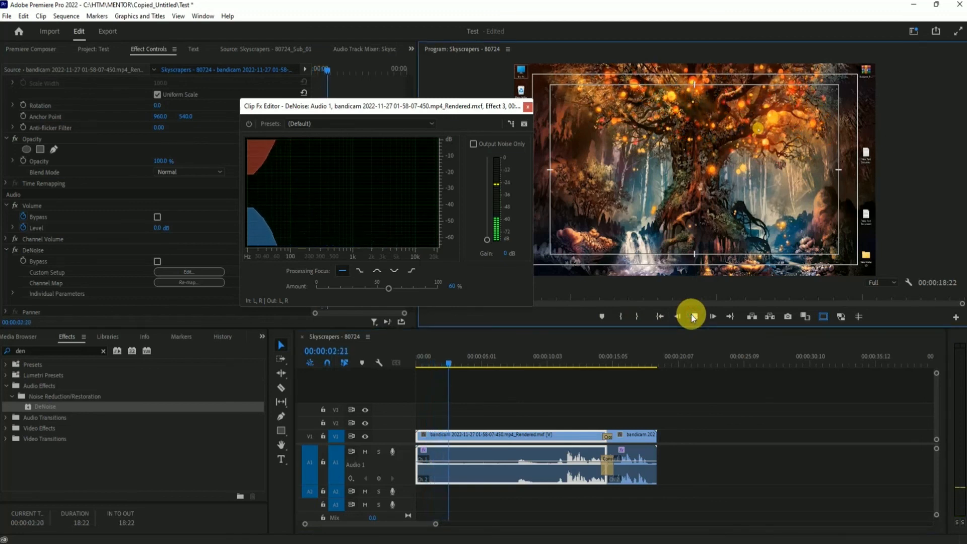
pyautogui.click(560, 363)
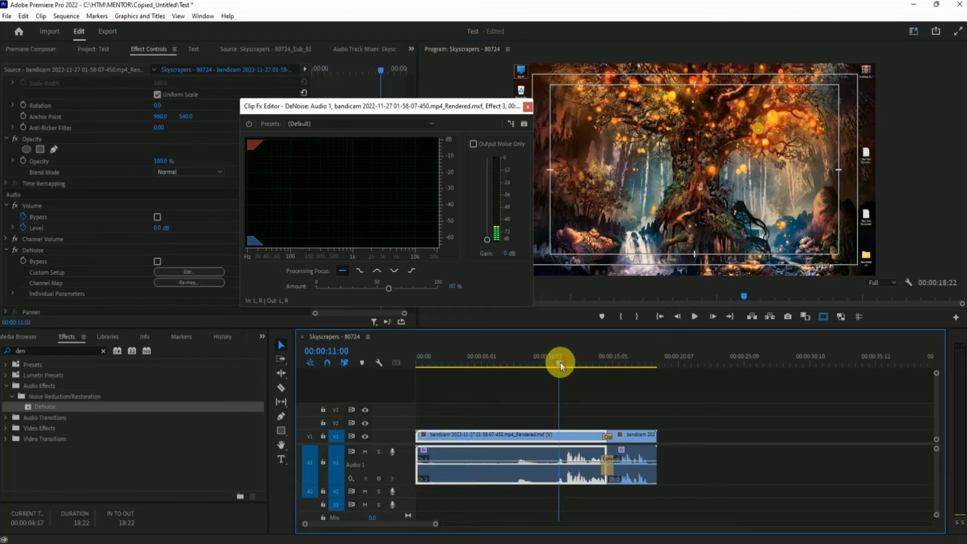
pyautogui.click(693, 318)
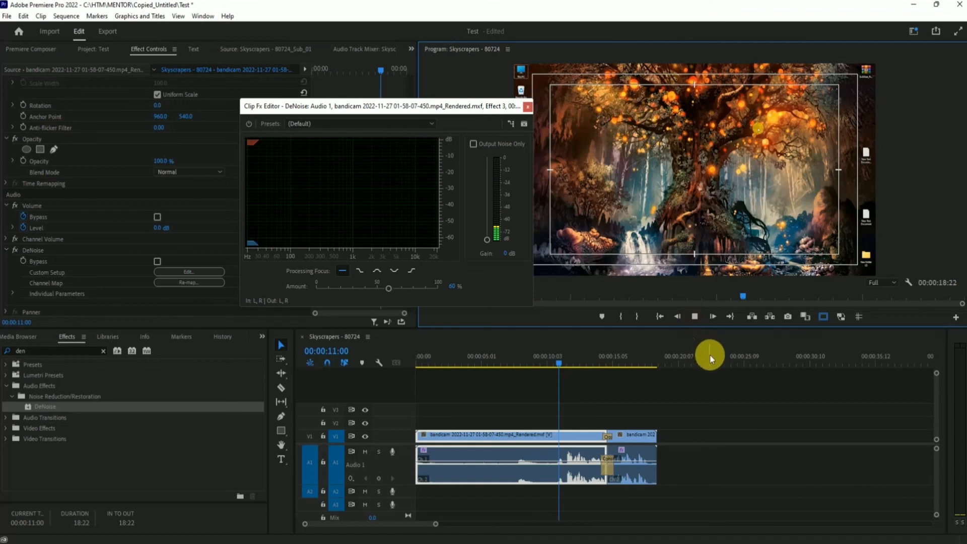
pyautogui.click(696, 313)
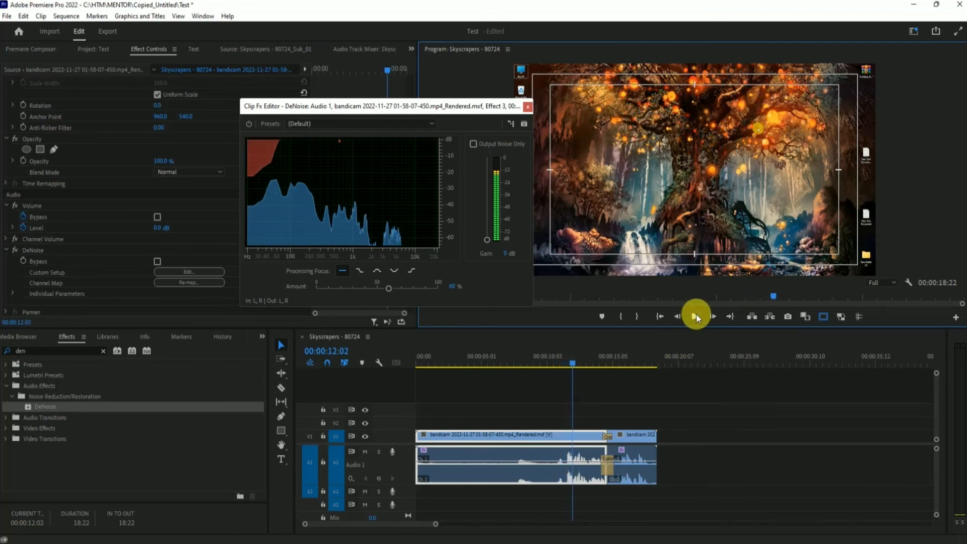